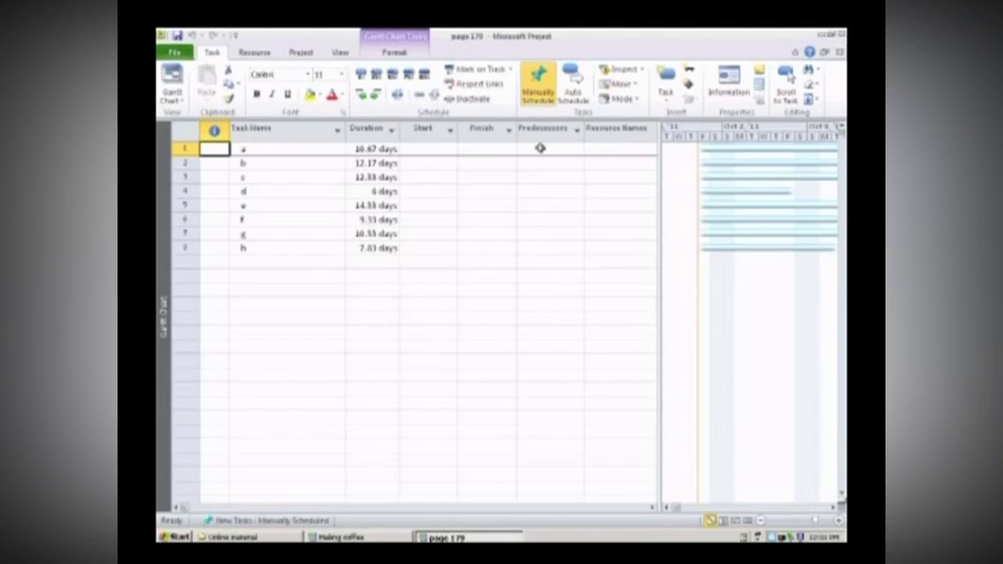
Step: Link task b after task 1, then resize the table so the Predecessors column stays visible
{"action": "left_click", "coordinate": [540, 148]}
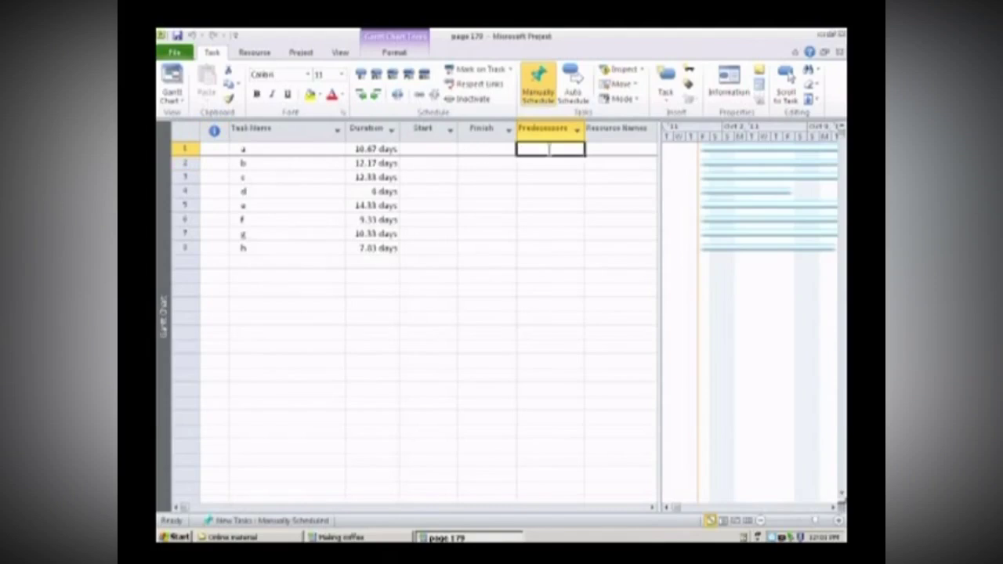
{"action": "left_click", "coordinate": [546, 160]}
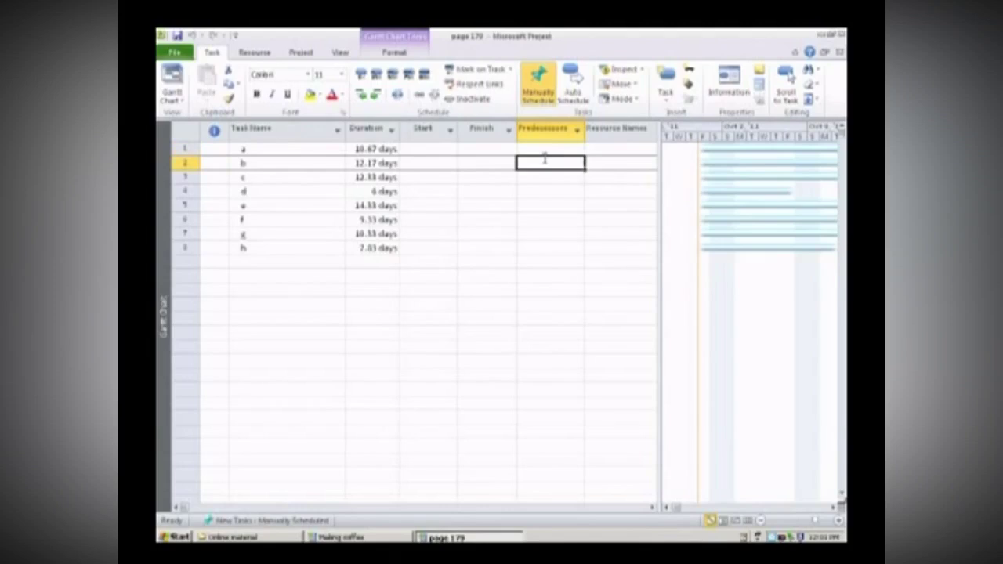
{"action": "type", "text": "1"}
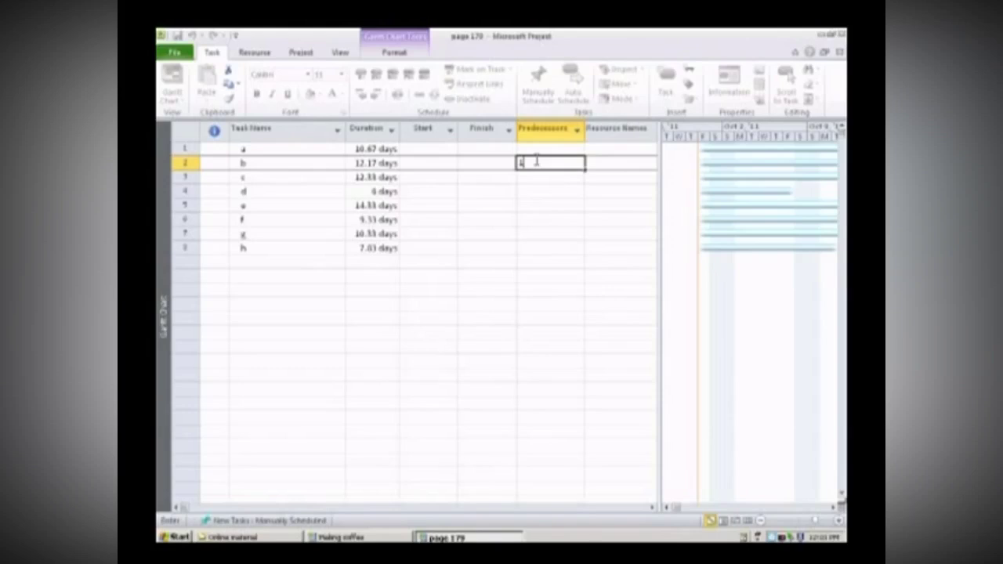
{"action": "key", "text": "Return"}
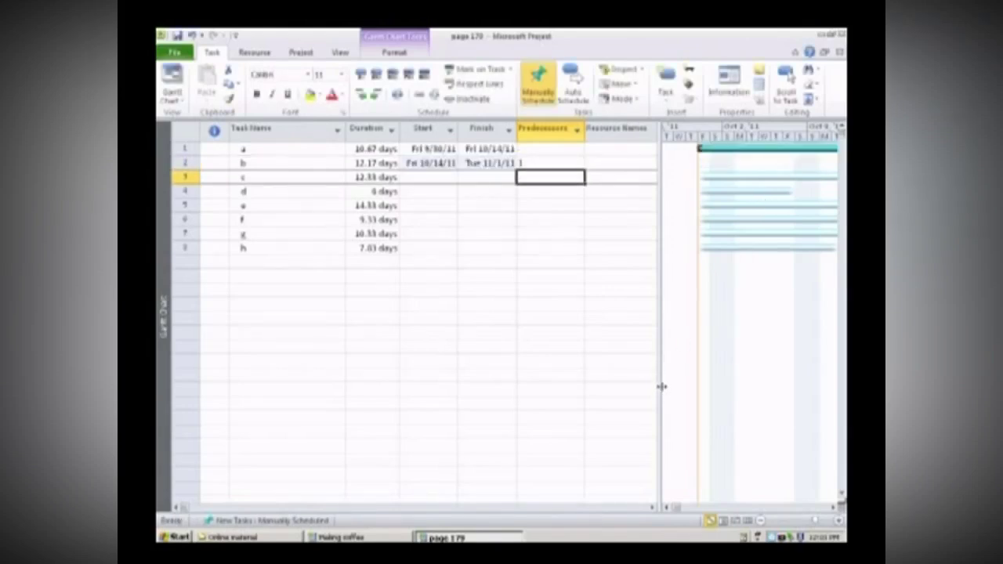
{"action": "left_click_drag", "start_coordinate": [662, 386], "coordinate": [518, 382]}
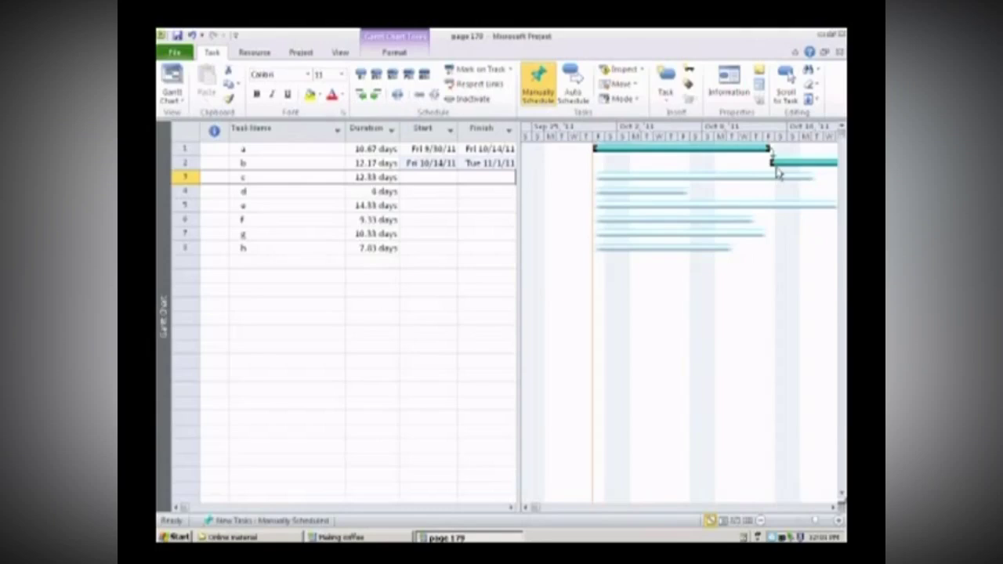
{"action": "left_click_drag", "start_coordinate": [518, 266], "coordinate": [631, 266]}
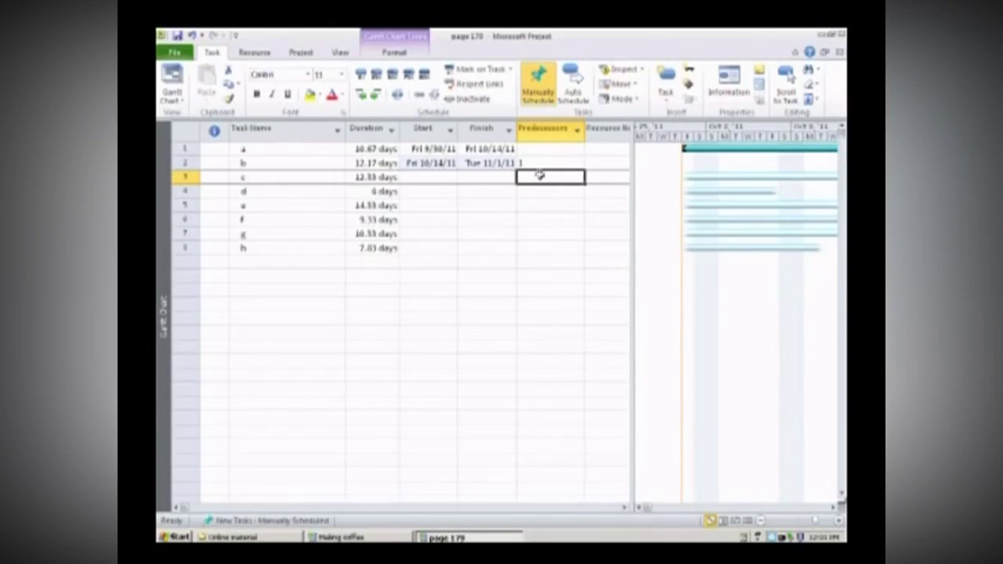
Step: Make tasks c, d and e follow task 2, and task f follow tasks 3,4
{"action": "type", "text": "2"}
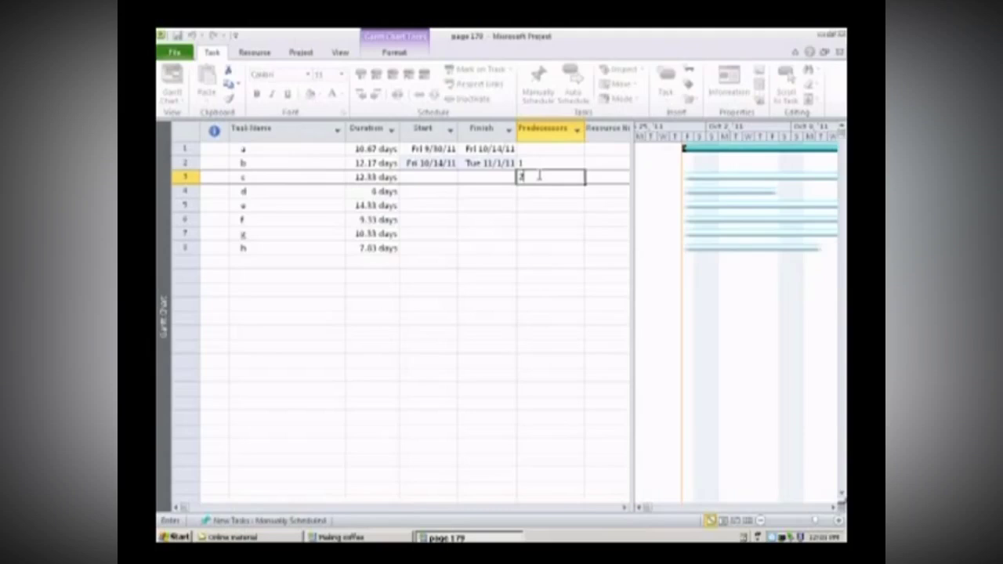
{"action": "key", "text": "Return"}
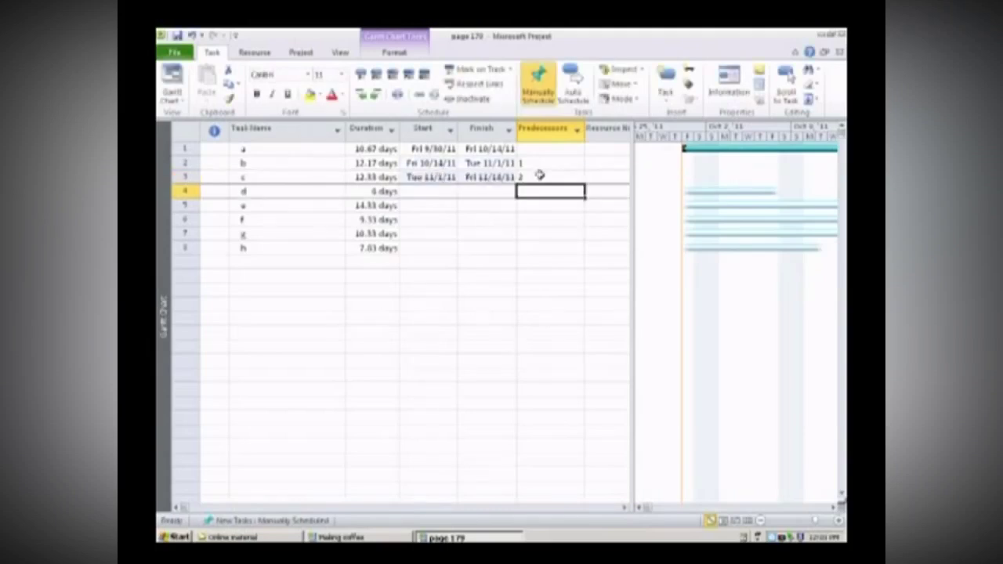
{"action": "type", "text": "2"}
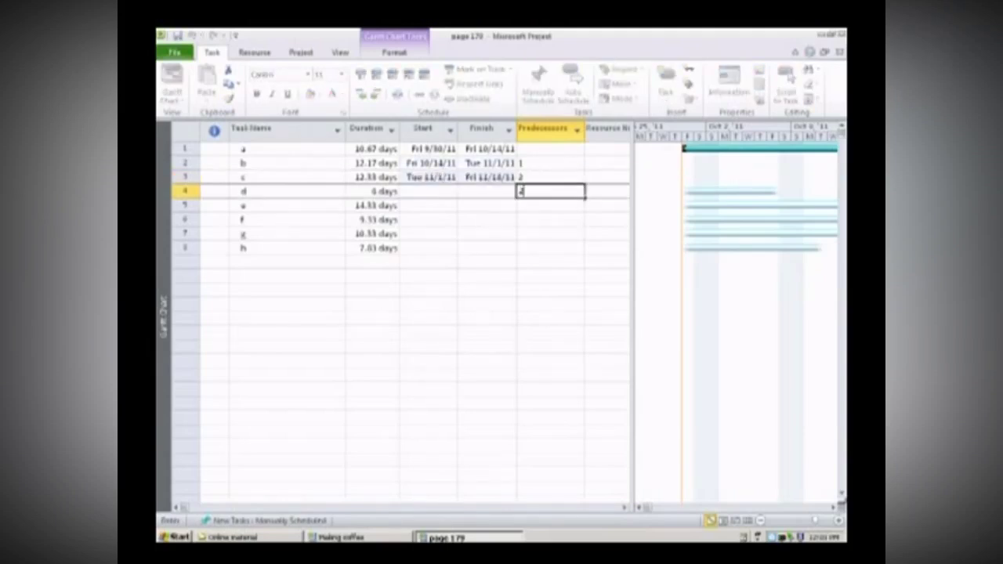
{"action": "key", "text": "Return"}
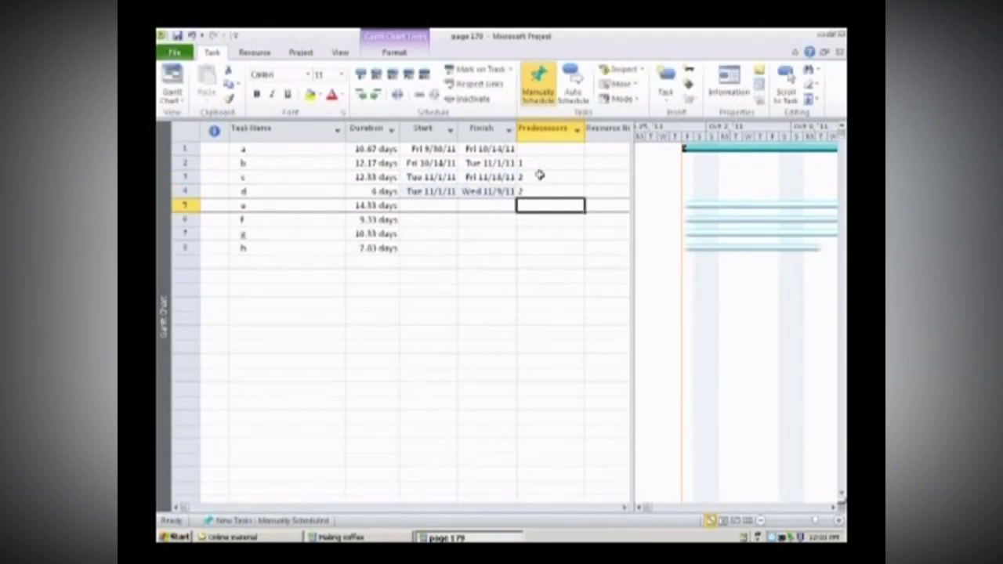
{"action": "type", "text": "2"}
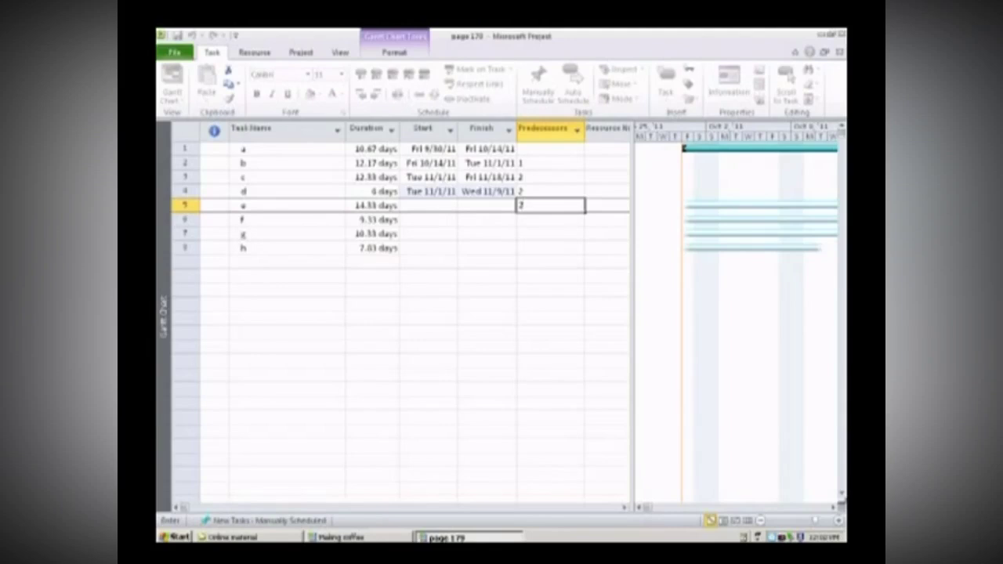
{"action": "key", "text": "Return"}
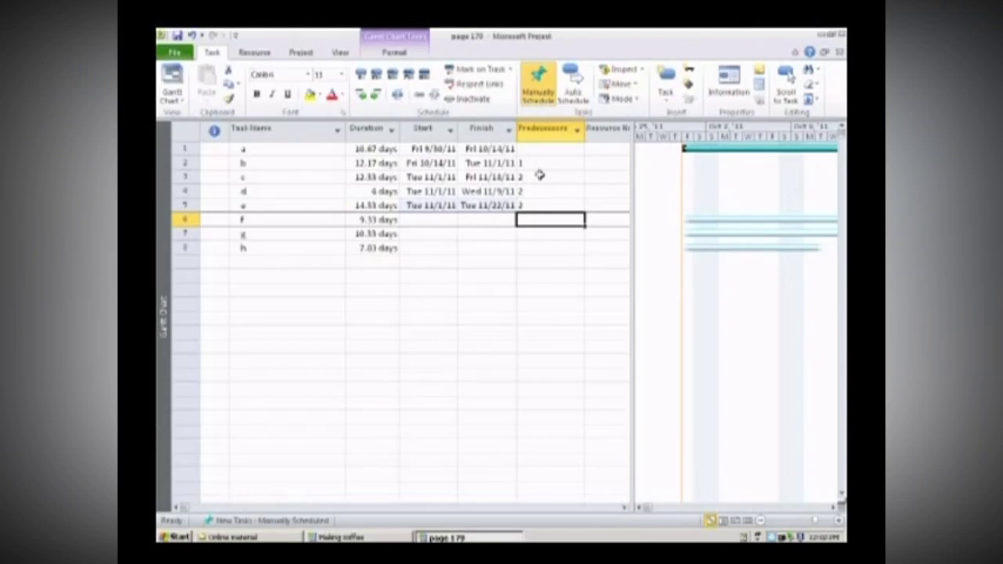
{"action": "type", "text": "3,"}
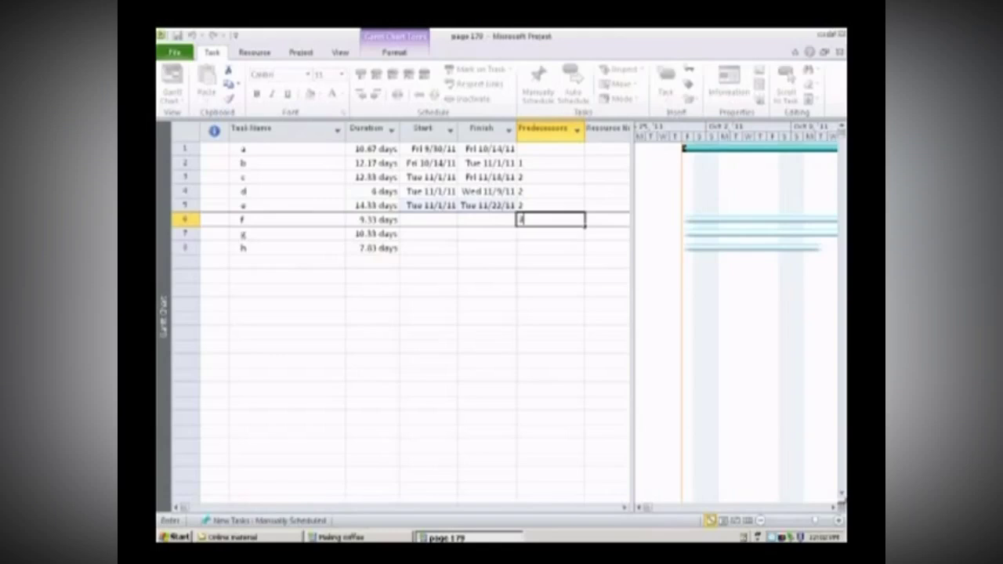
{"action": "type", "text": "4"}
{"action": "key", "text": "Return"}
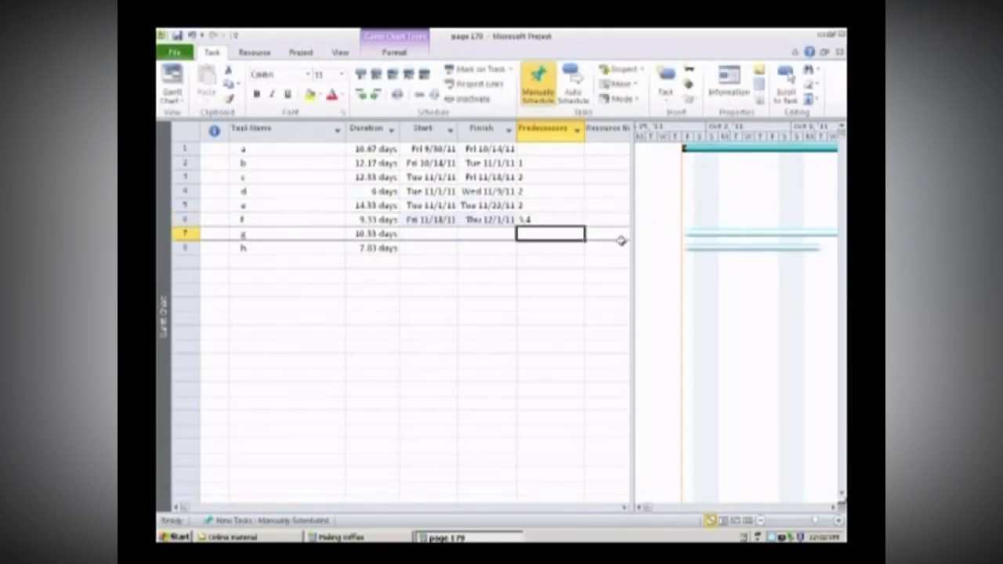
{"action": "left_click_drag", "start_coordinate": [629, 247], "coordinate": [230, 243]}
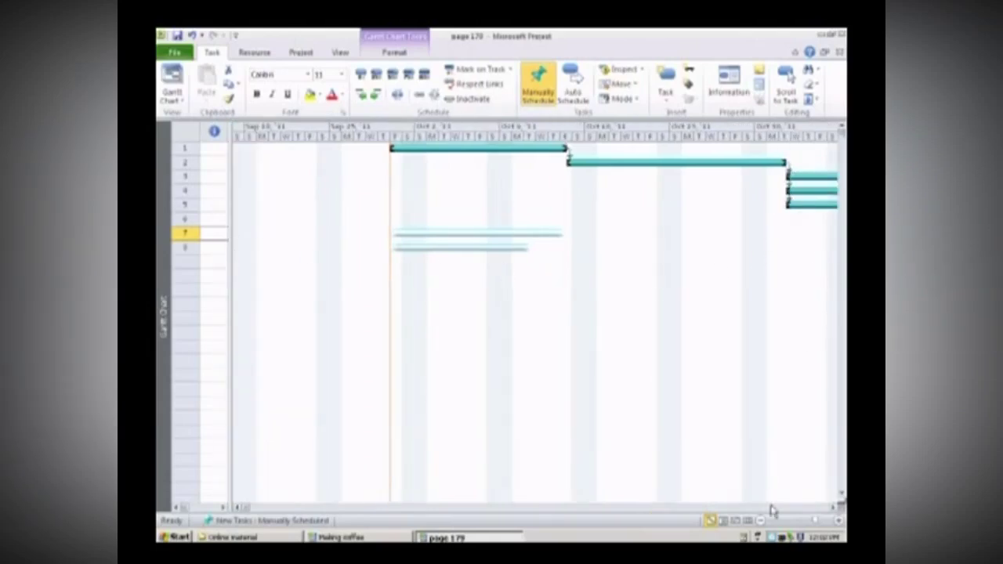
{"action": "left_click", "coordinate": [834, 507]}
{"action": "left_click", "coordinate": [834, 506]}
{"action": "left_click_drag", "start_coordinate": [834, 507], "coordinate": [833, 506]}
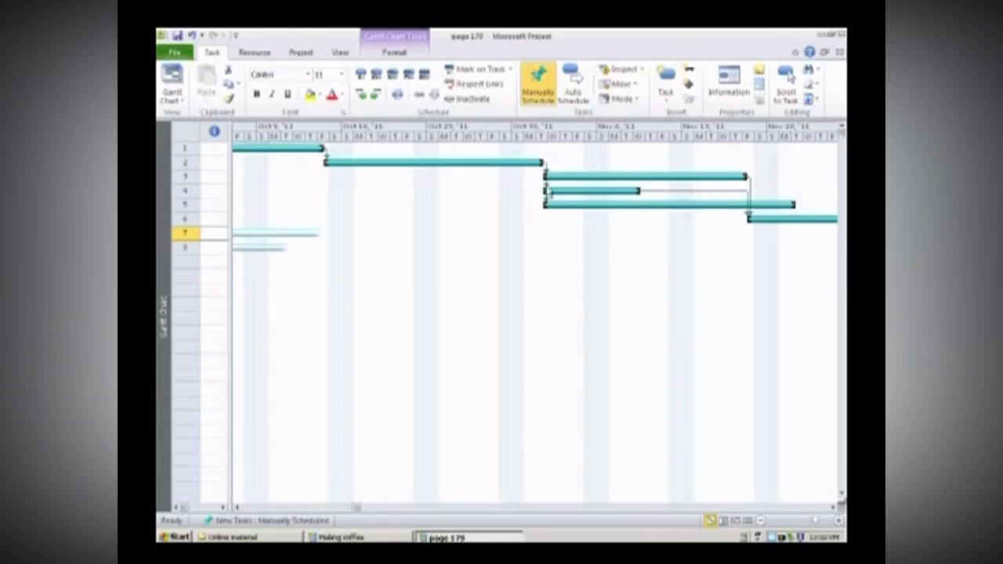
{"action": "left_click", "coordinate": [519, 161]}
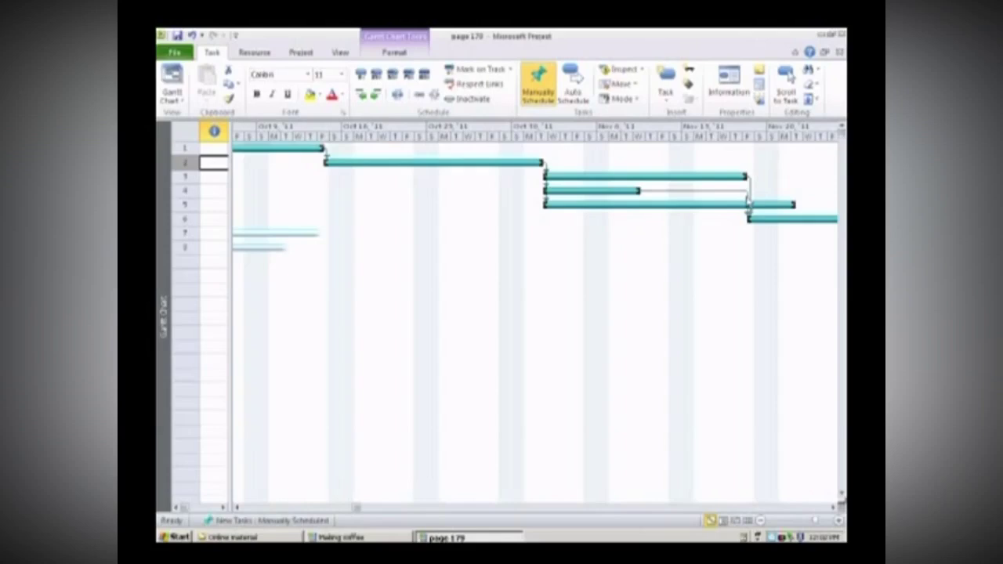
{"action": "mouse_move", "coordinate": [752, 219]}
{"action": "left_click_drag", "start_coordinate": [229, 305], "coordinate": [631, 324]}
Step: Set task g's predecessor to 4 and task h's predecessors to 5,7
{"action": "left_click", "coordinate": [529, 235]}
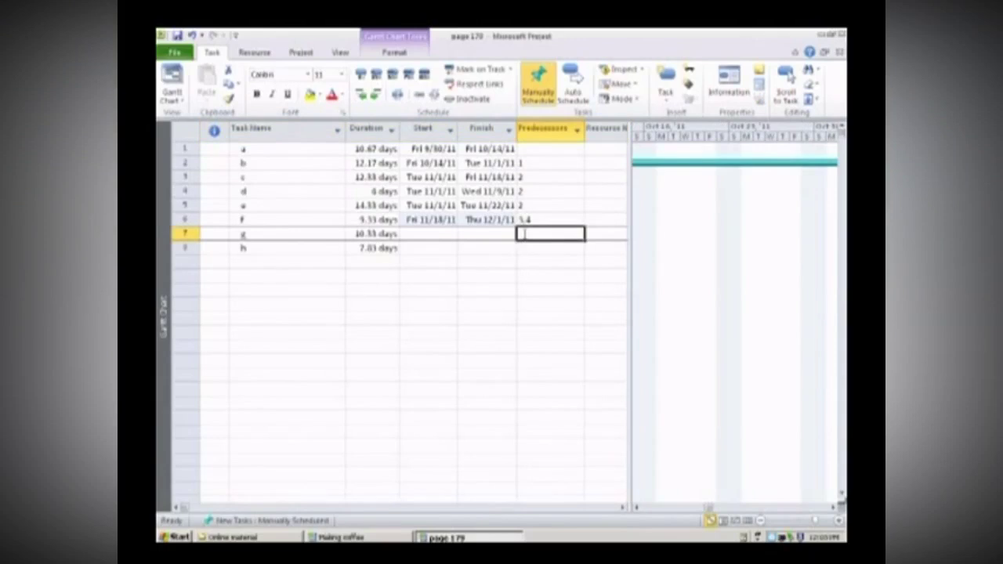
{"action": "type", "text": "4"}
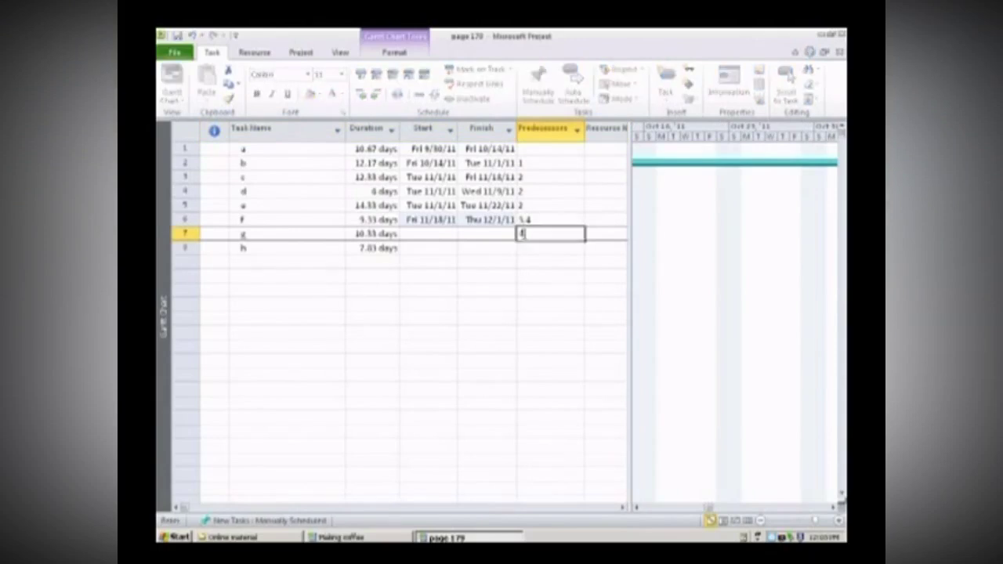
{"action": "left_click", "coordinate": [522, 247]}
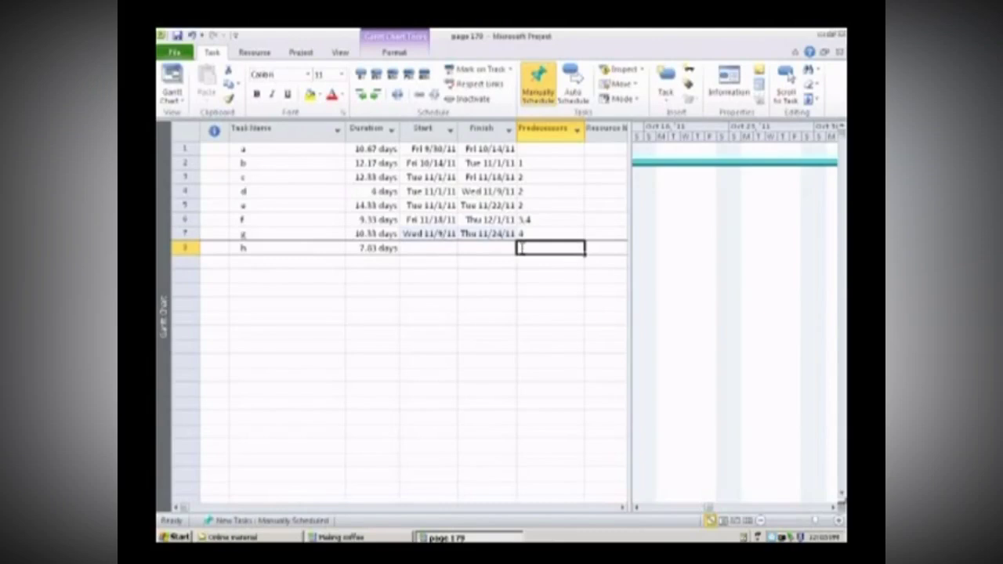
{"action": "type", "text": "5,7"}
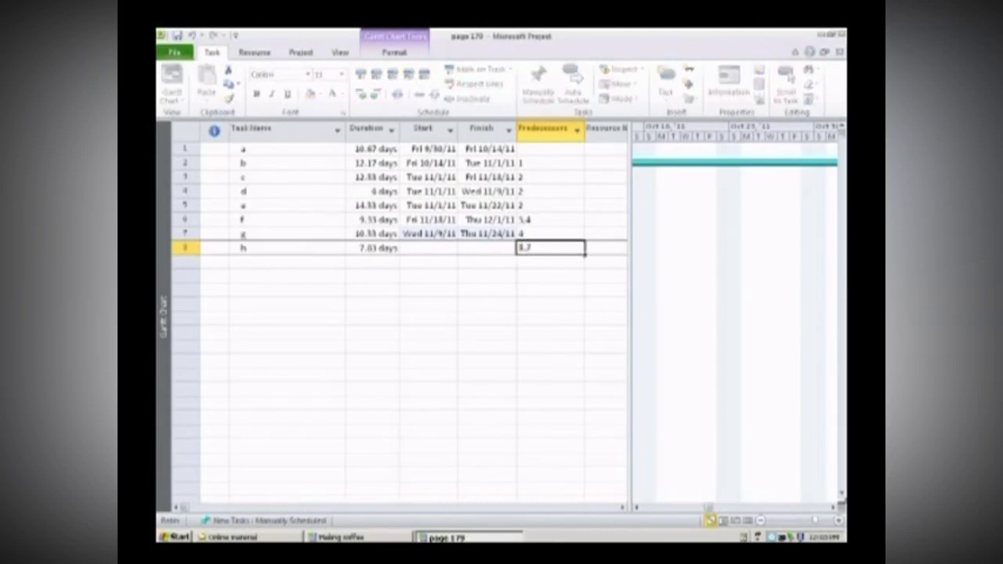
{"action": "key", "text": "Return"}
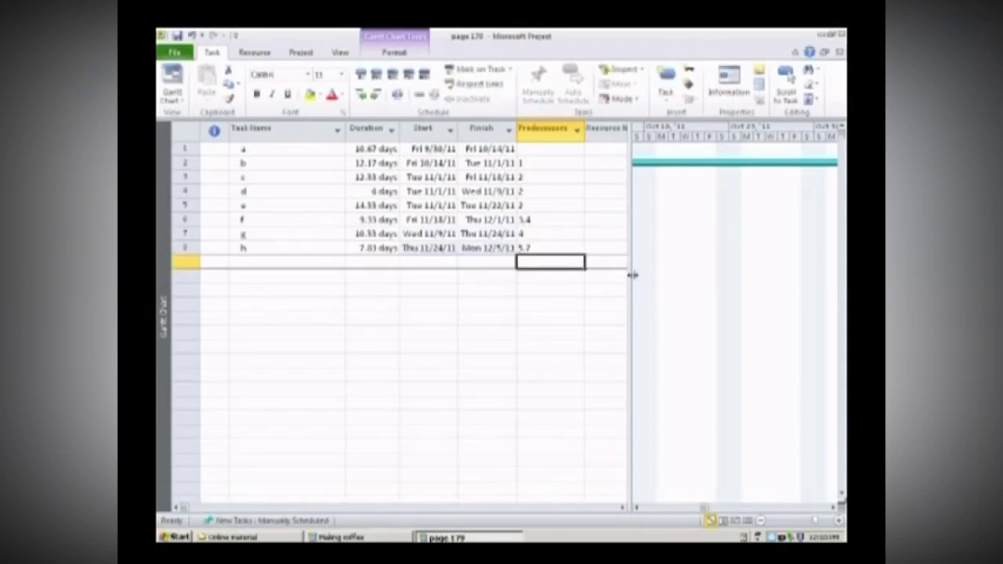
Step: Widen the Gantt chart to the Task Name column, review the bars, then minimize Project
{"action": "left_click_drag", "start_coordinate": [630, 274], "coordinate": [351, 258]}
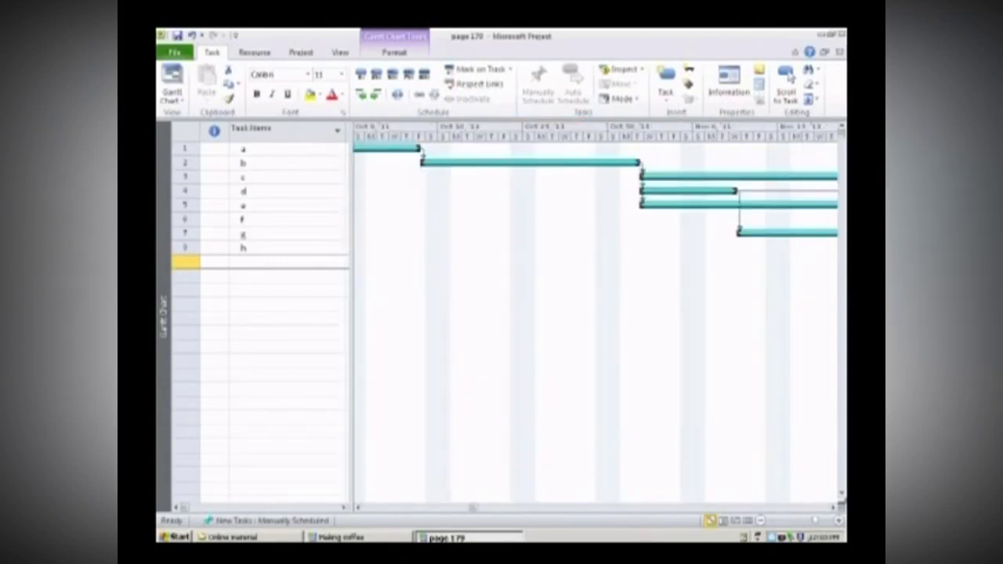
{"action": "left_click", "coordinate": [834, 508]}
{"action": "left_click_drag", "start_coordinate": [834, 508], "coordinate": [834, 507]}
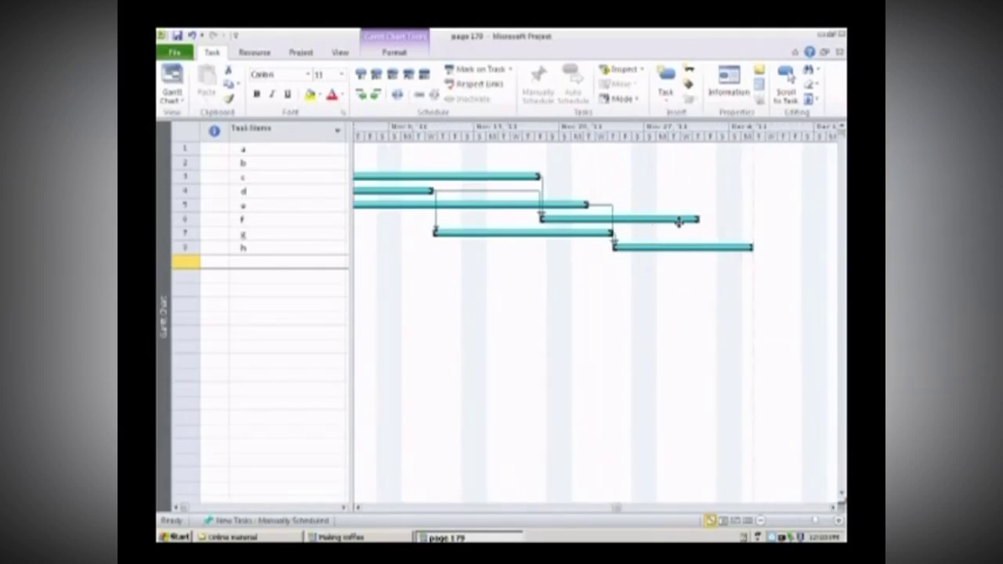
{"action": "mouse_move", "coordinate": [678, 222]}
{"action": "mouse_move", "coordinate": [650, 221]}
{"action": "mouse_move", "coordinate": [616, 509]}
{"action": "left_click_drag", "start_coordinate": [616, 509], "coordinate": [369, 509]}
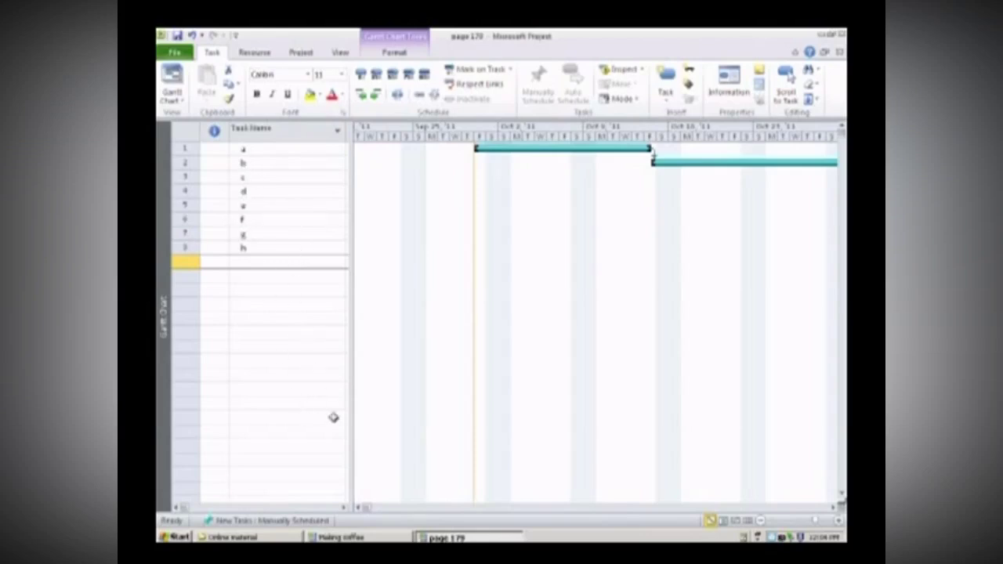
{"action": "left_click", "coordinate": [822, 35]}
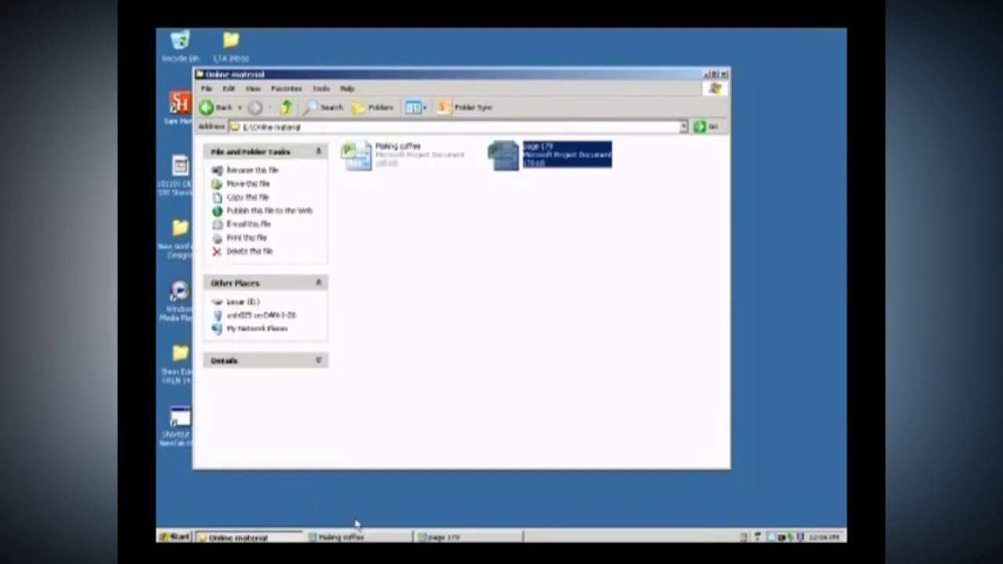
Step: Restore the Making coffee project window from the taskbar
{"action": "left_click", "coordinate": [373, 538]}
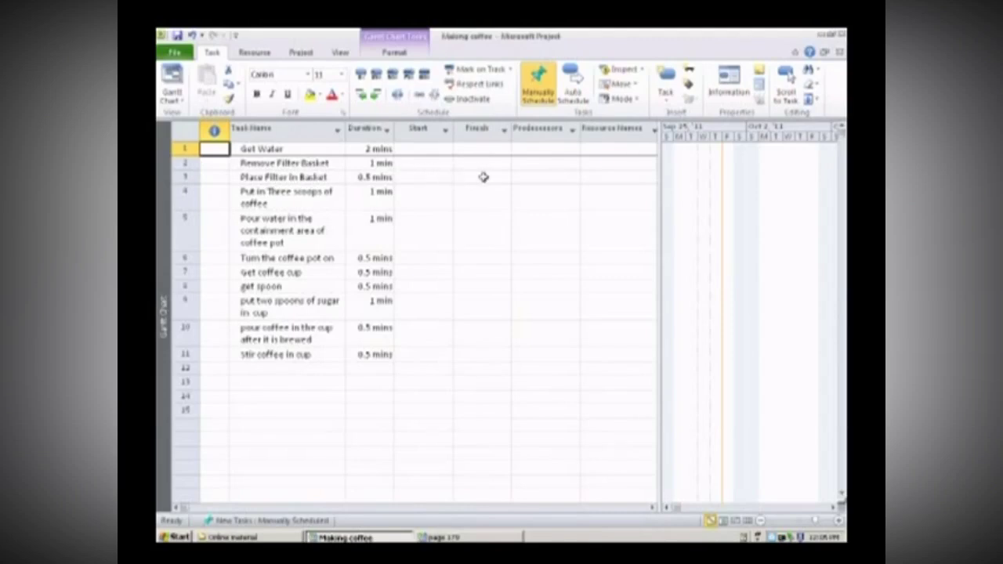
Step: Give rows 3, 4 and 5 predecessors 2, 3 and 1 respectively
{"action": "left_click", "coordinate": [541, 179]}
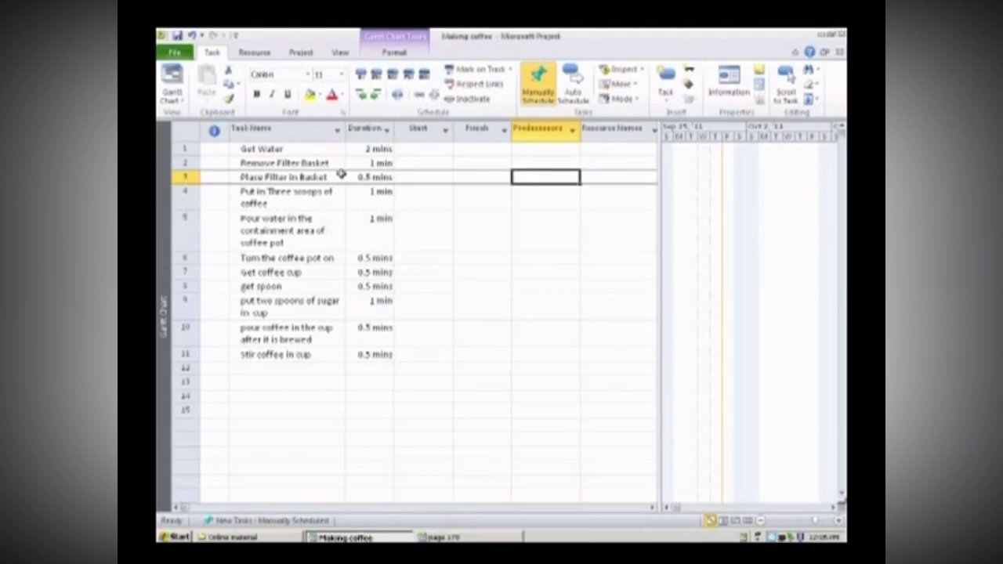
{"action": "type", "text": "2"}
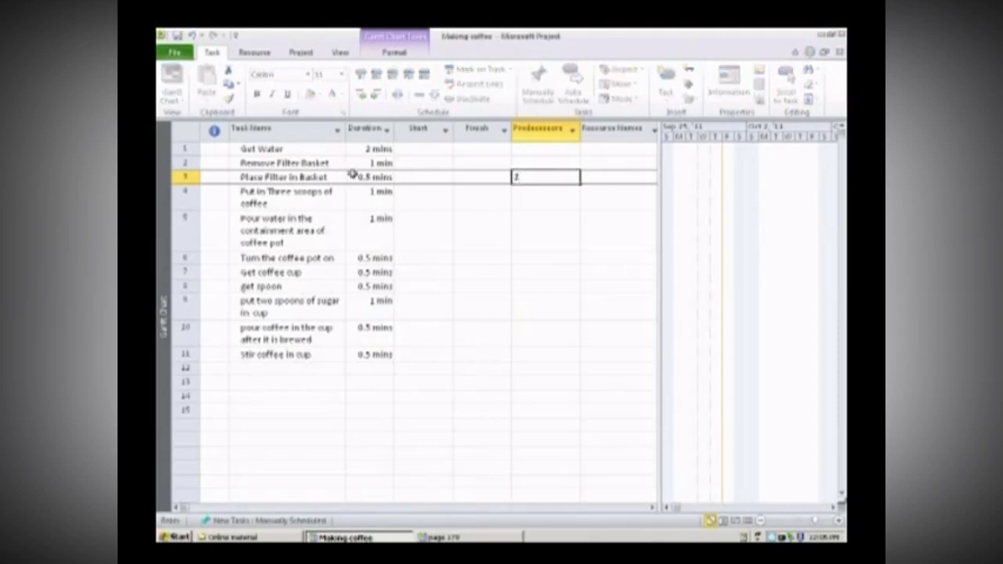
{"action": "key", "text": "Return"}
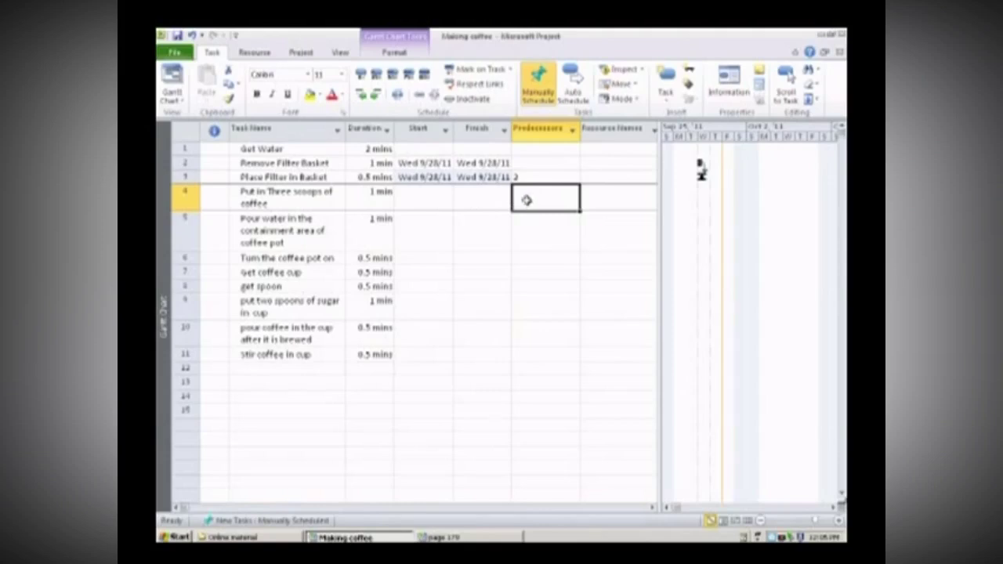
{"action": "type", "text": "3"}
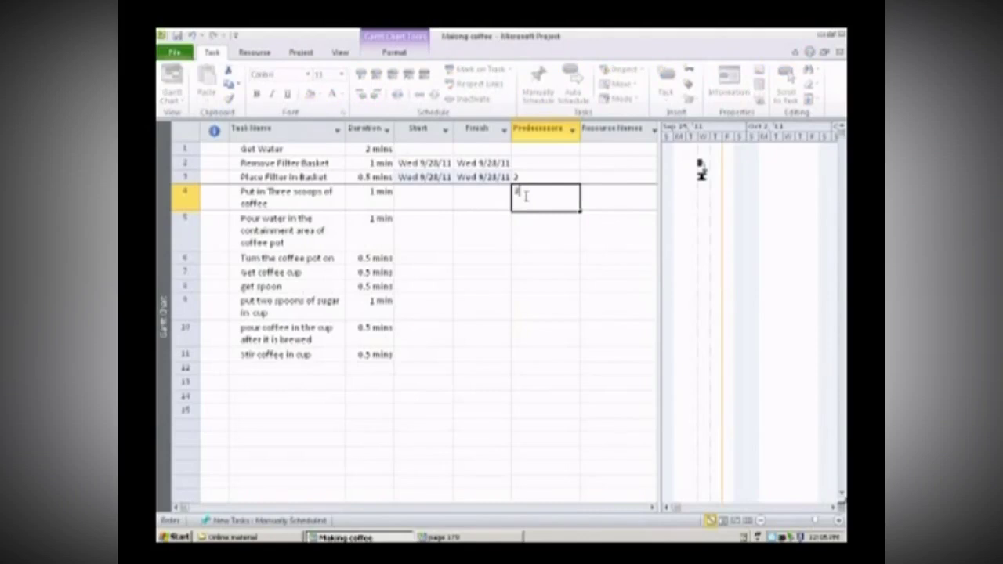
{"action": "key", "text": "Return"}
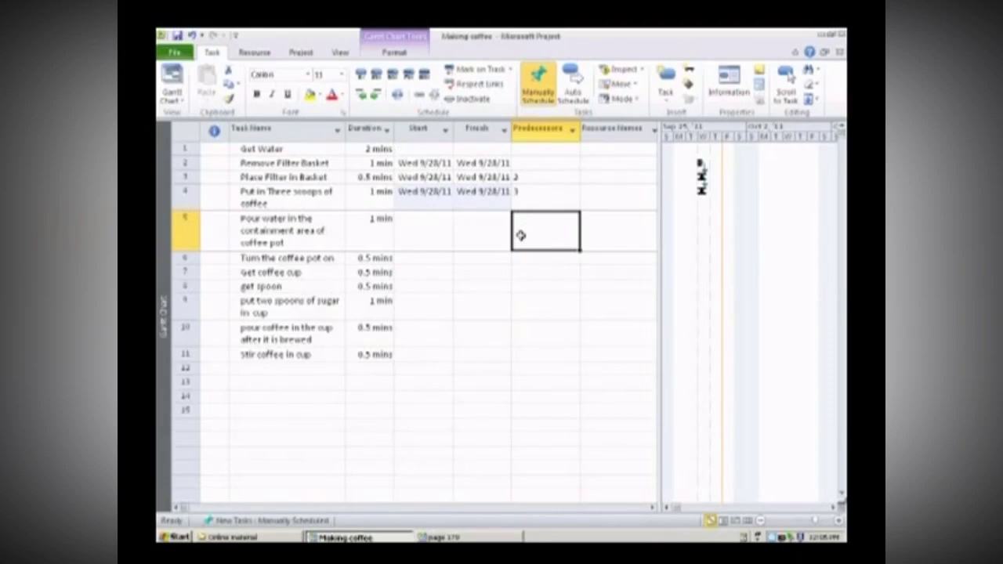
{"action": "type", "text": "4"}
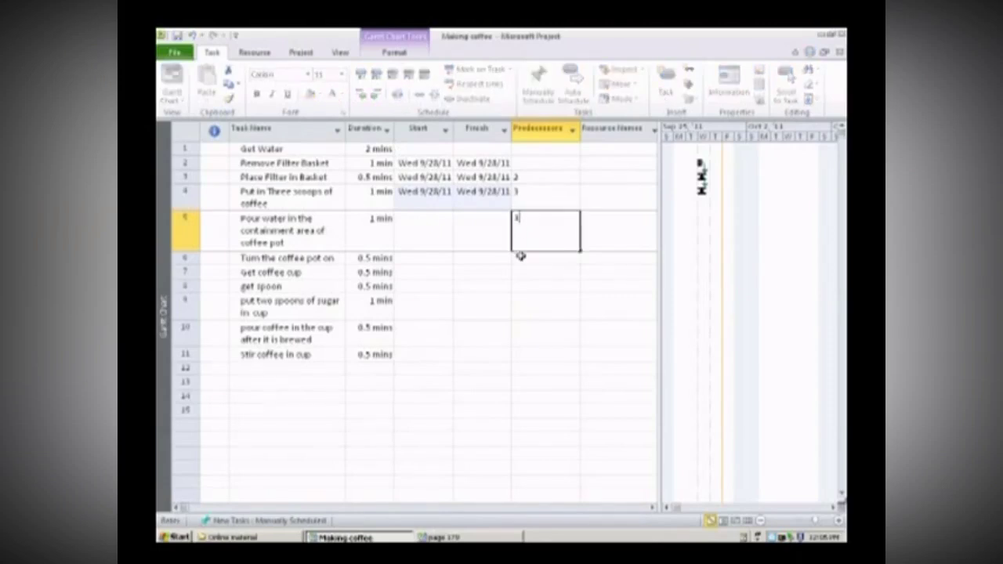
{"action": "left_click", "coordinate": [518, 256]}
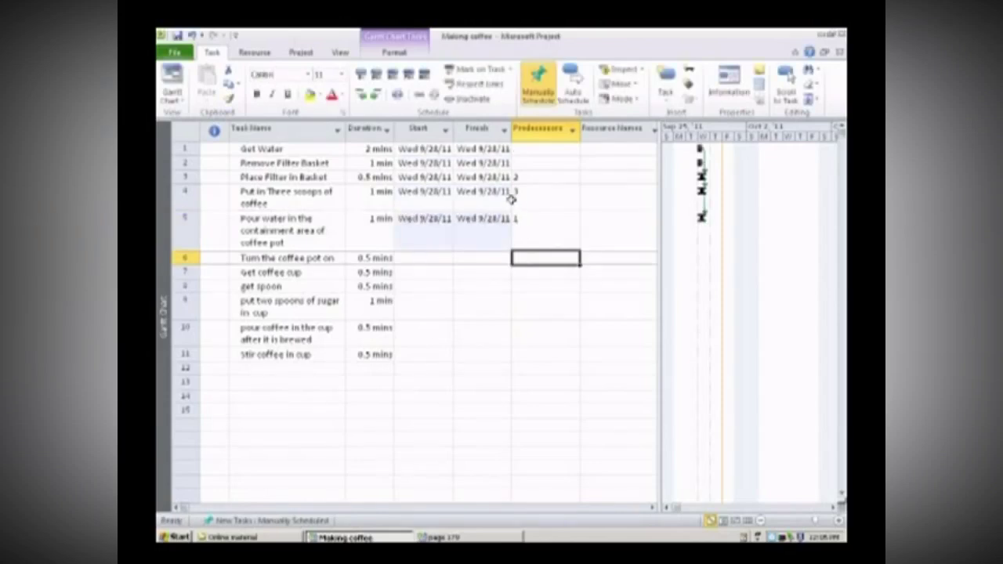
Step: Set row 6's predecessors to 4,5 and make Get coffee cup and get spoon follow task 6
{"action": "left_click", "coordinate": [539, 258]}
{"action": "type", "text": "4,5"}
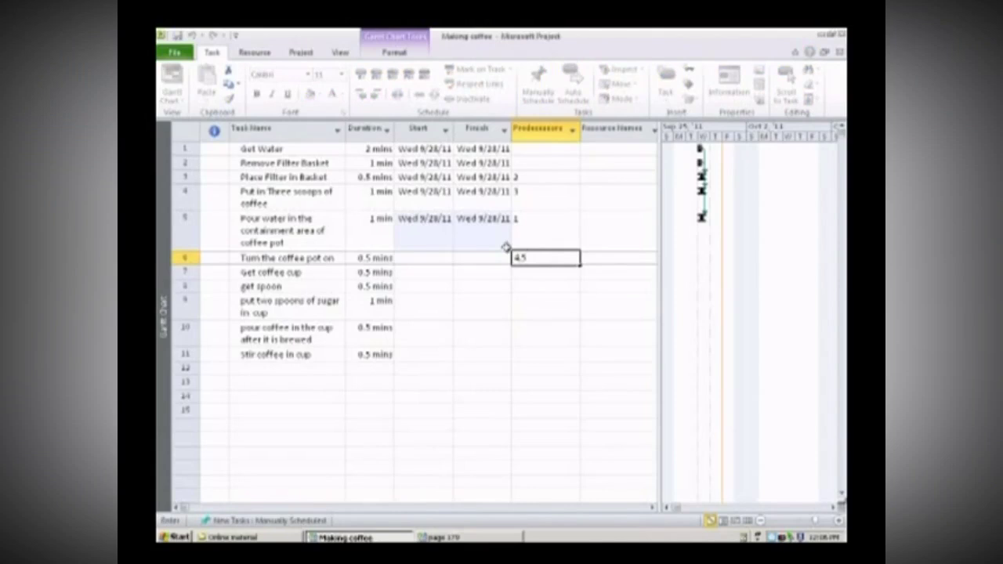
{"action": "key", "text": "Return"}
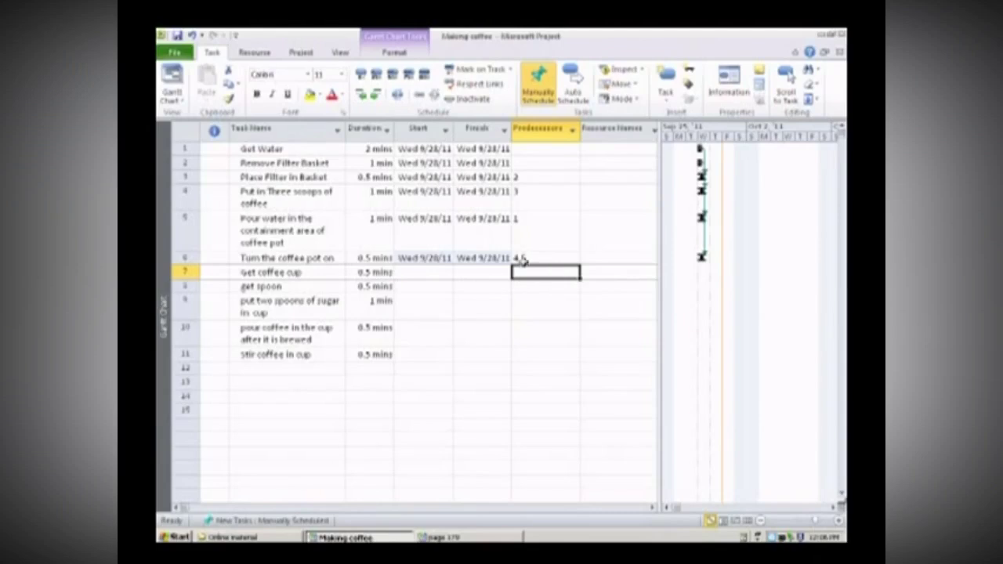
{"action": "type", "text": "6"}
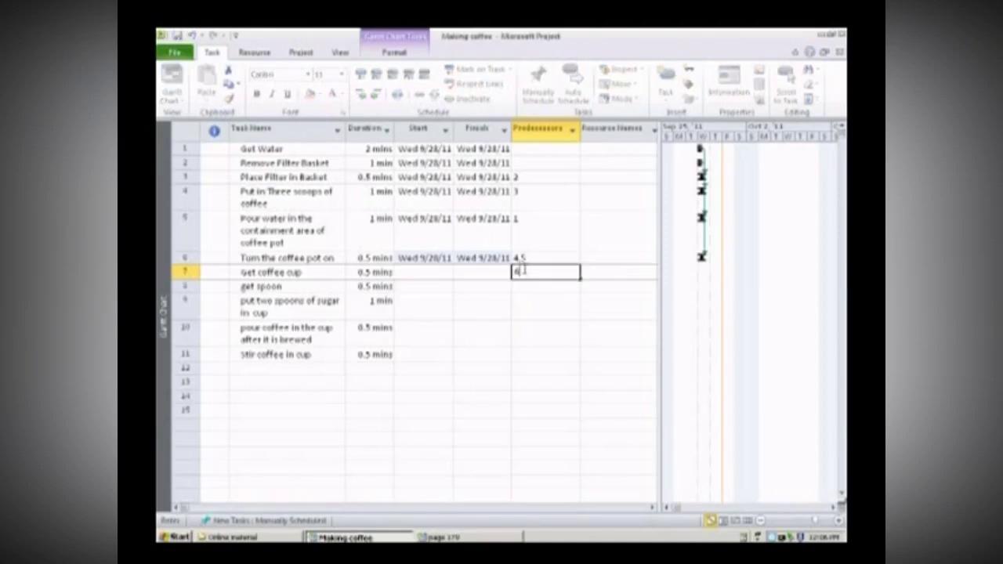
{"action": "key", "text": "Return"}
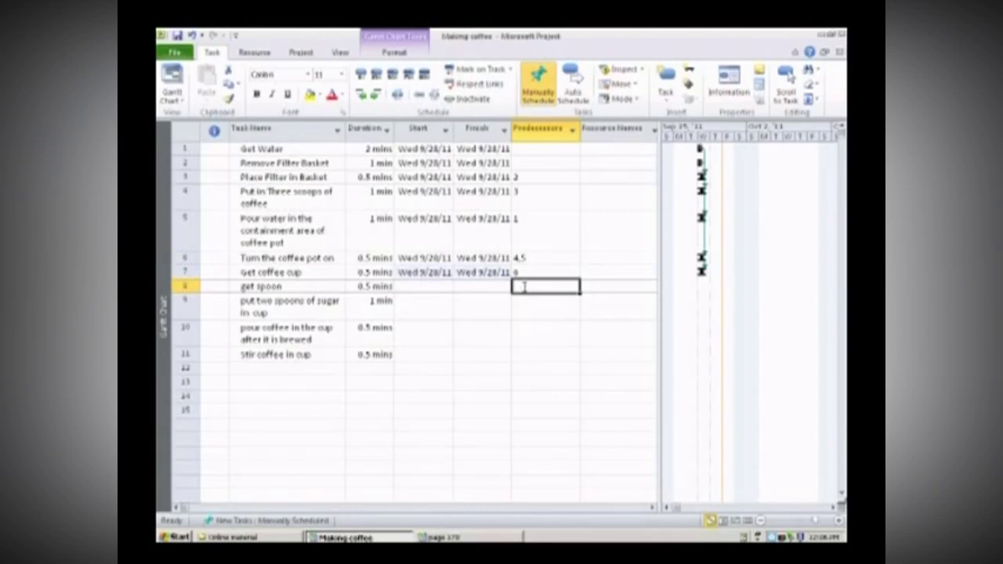
{"action": "type", "text": "6"}
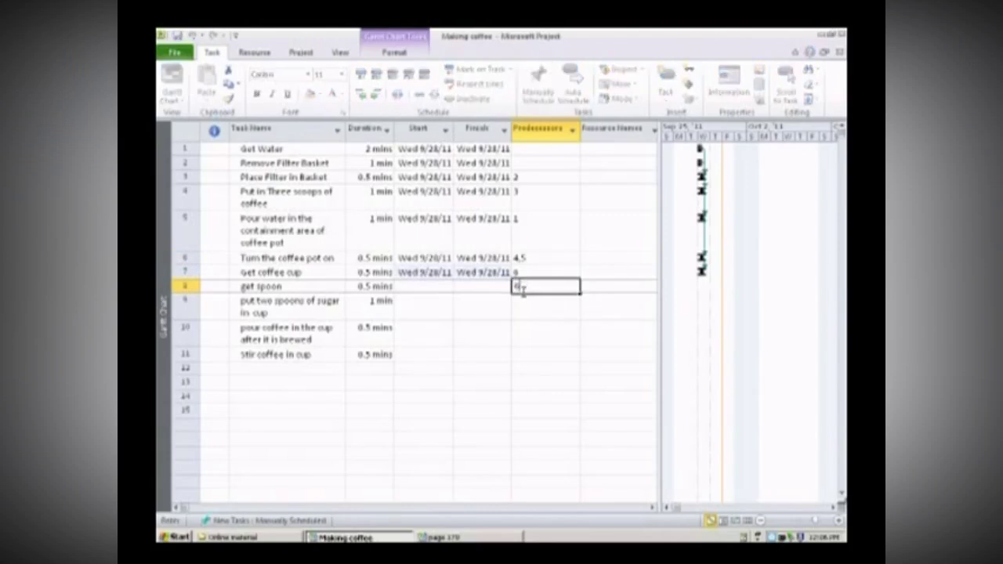
{"action": "key", "text": "Return"}
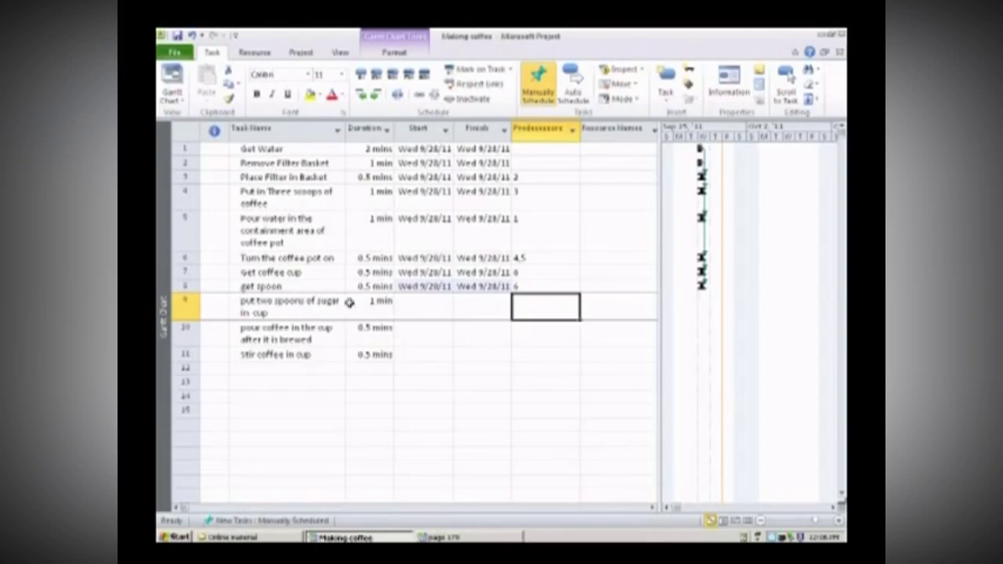
{"action": "left_click", "coordinate": [526, 304]}
Step: Enter 8,9 for the sugar task, dismiss the self-predecessor warning, and correct it to 7,8
{"action": "type", "text": "8,9"}
{"action": "key", "text": "Return"}
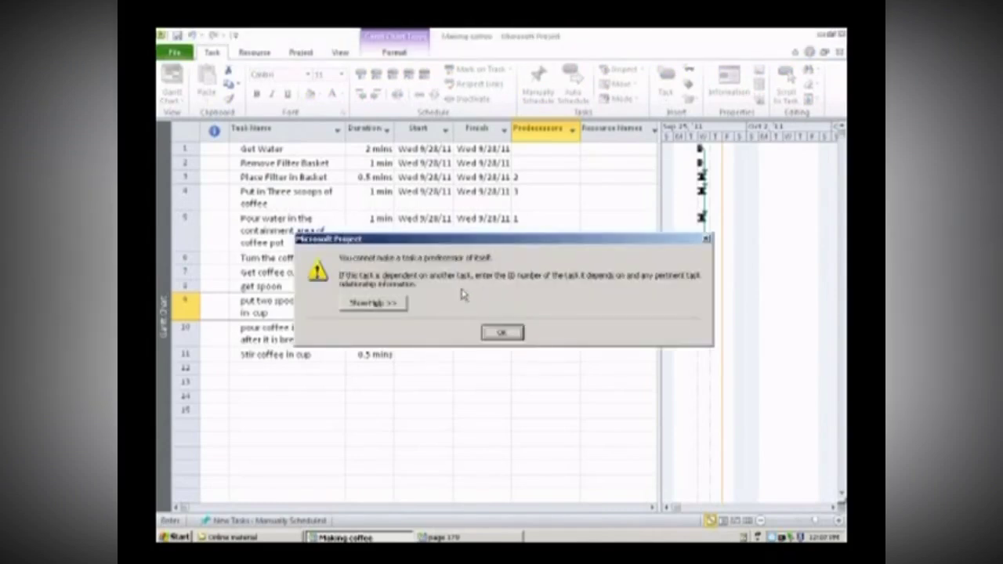
{"action": "left_click", "coordinate": [502, 333]}
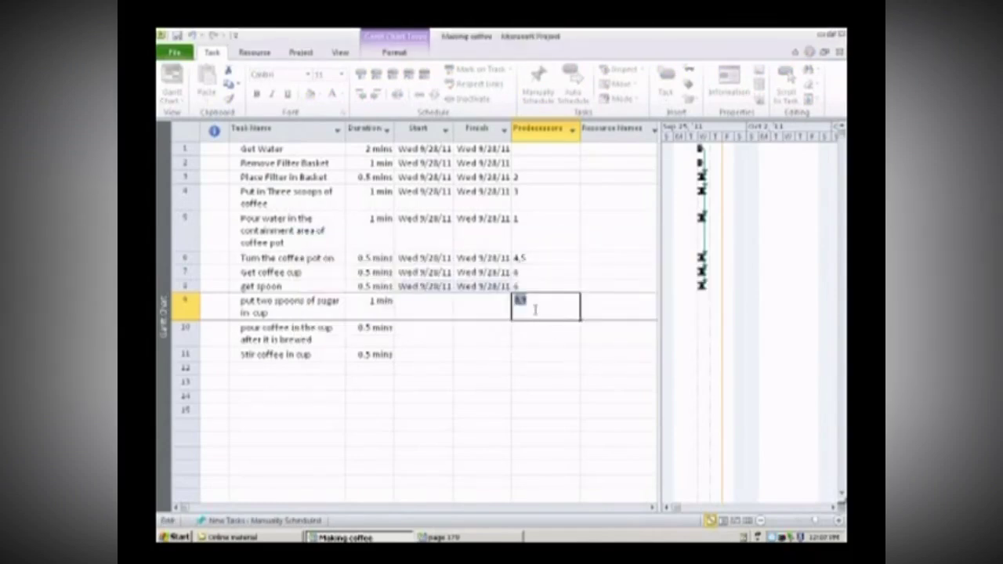
{"action": "double_click", "coordinate": [520, 299]}
{"action": "type", "text": "8"}
{"action": "key", "text": "Return"}
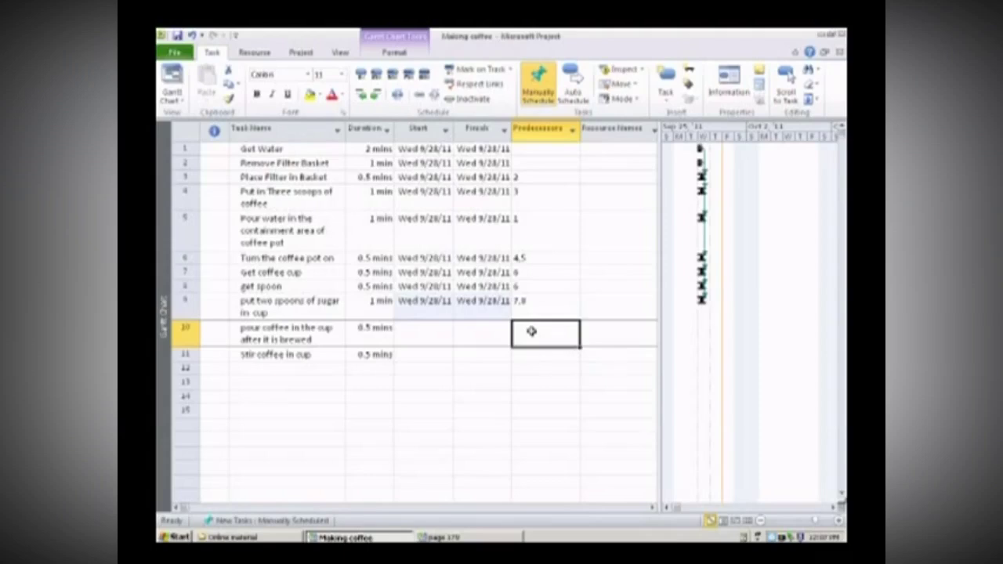
Step: Set row 10's predecessor to 9 and Stir coffee in cup's predecessor to 10
{"action": "type", "text": "9"}
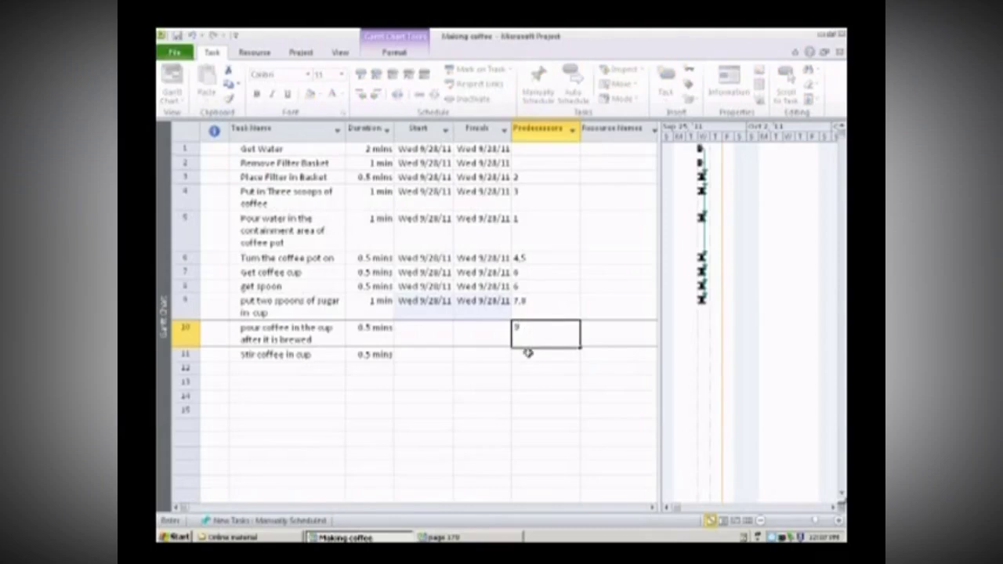
{"action": "left_click", "coordinate": [523, 354]}
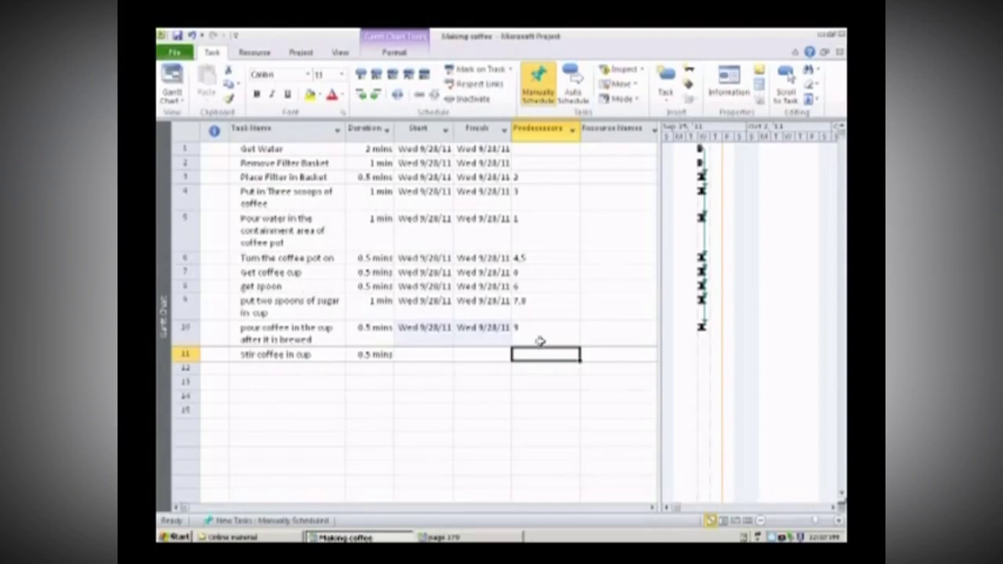
{"action": "type", "text": "1"}
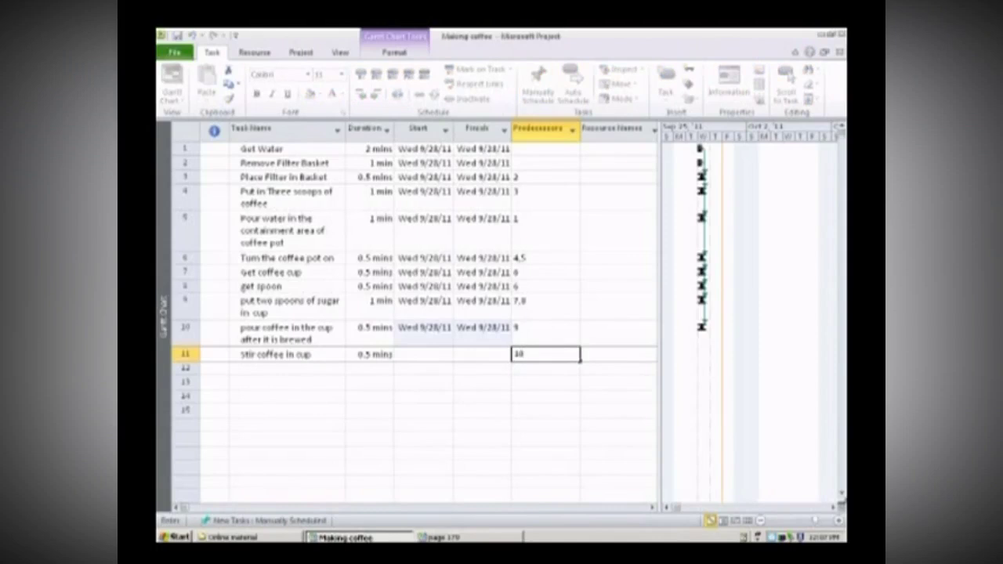
{"action": "type", "text": "0"}
{"action": "key", "text": "Return"}
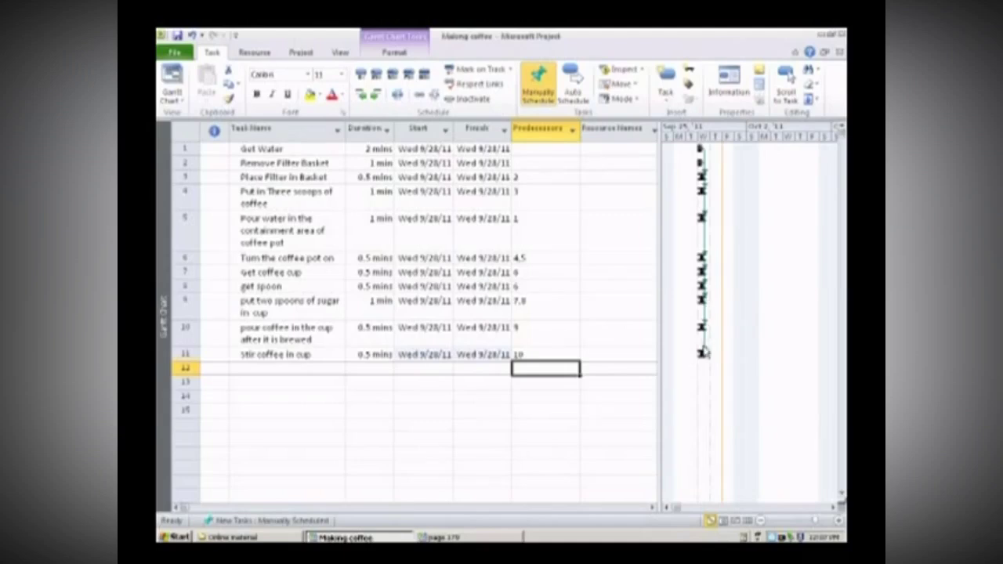
Step: Enter a person's name in Get Water's Resource Names cell
{"action": "left_click", "coordinate": [620, 152]}
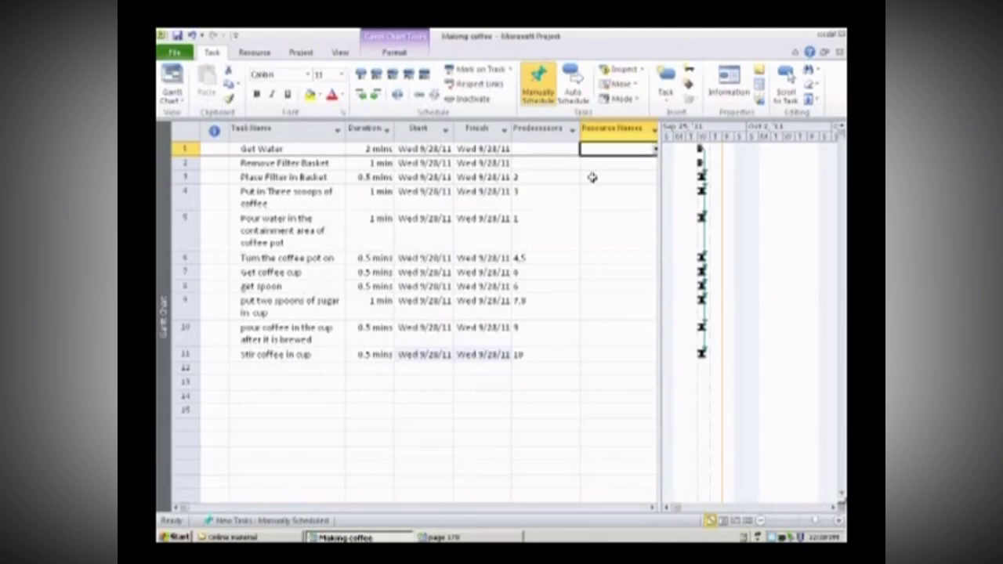
{"action": "type", "text": "Pam"}
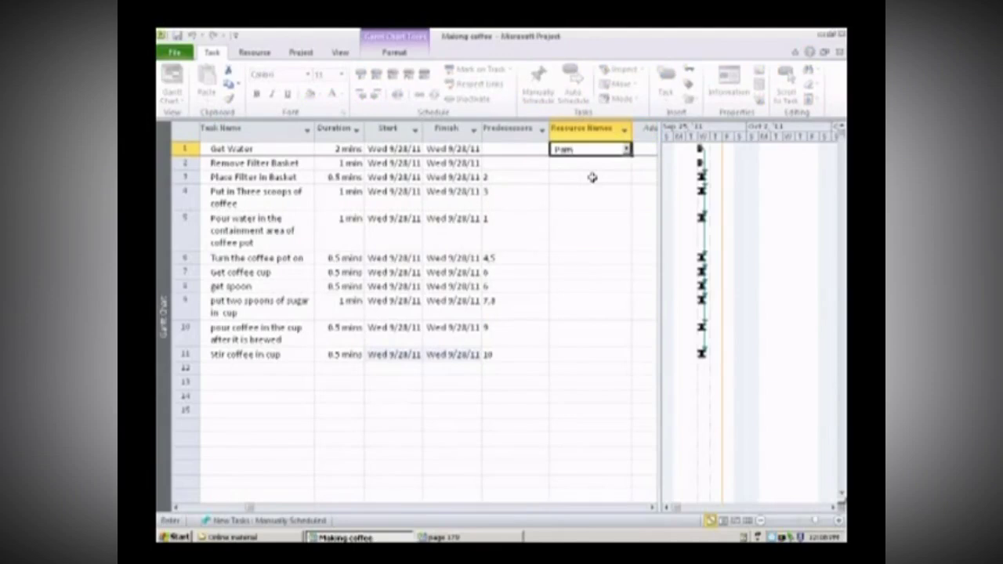
{"action": "key", "text": "Return"}
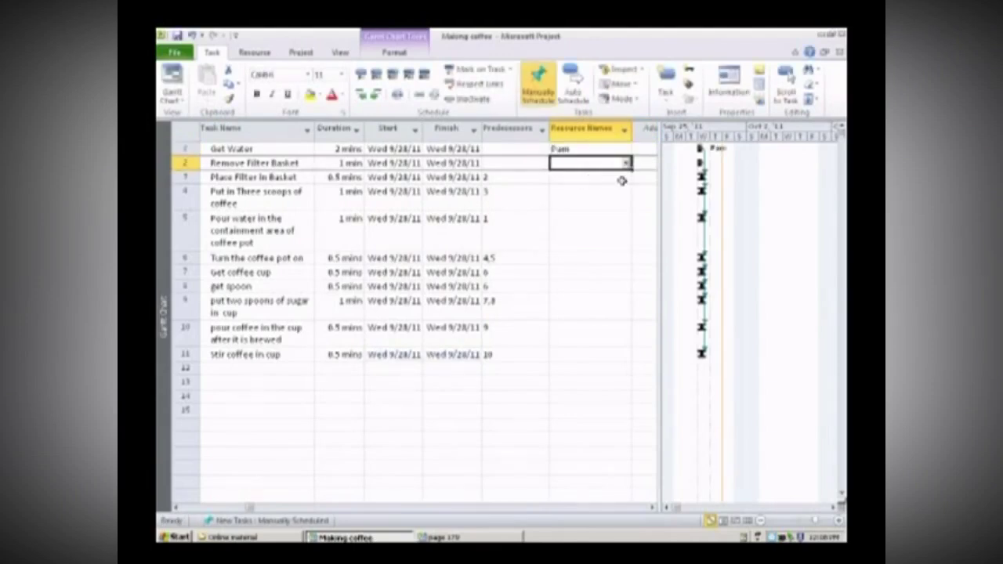